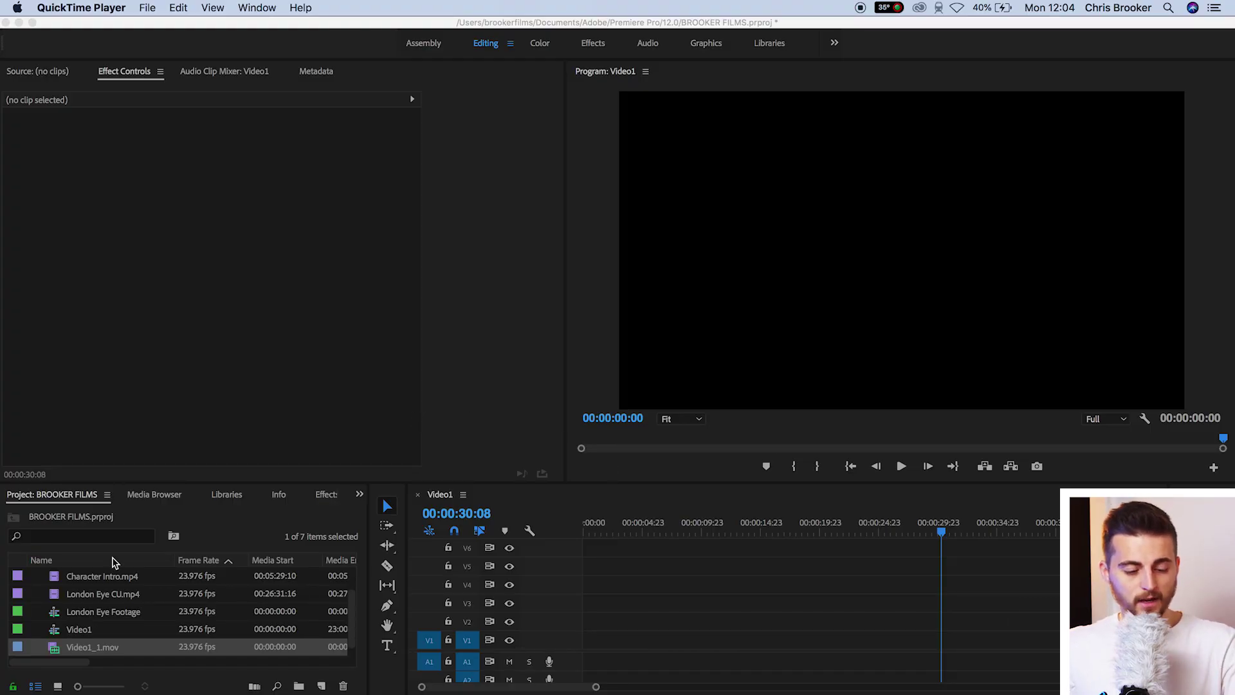
Place Character Intro.mp4 and London Eye CU.mp4 one after the other on V1
{"action": "left_click", "coordinate": [83, 624]}
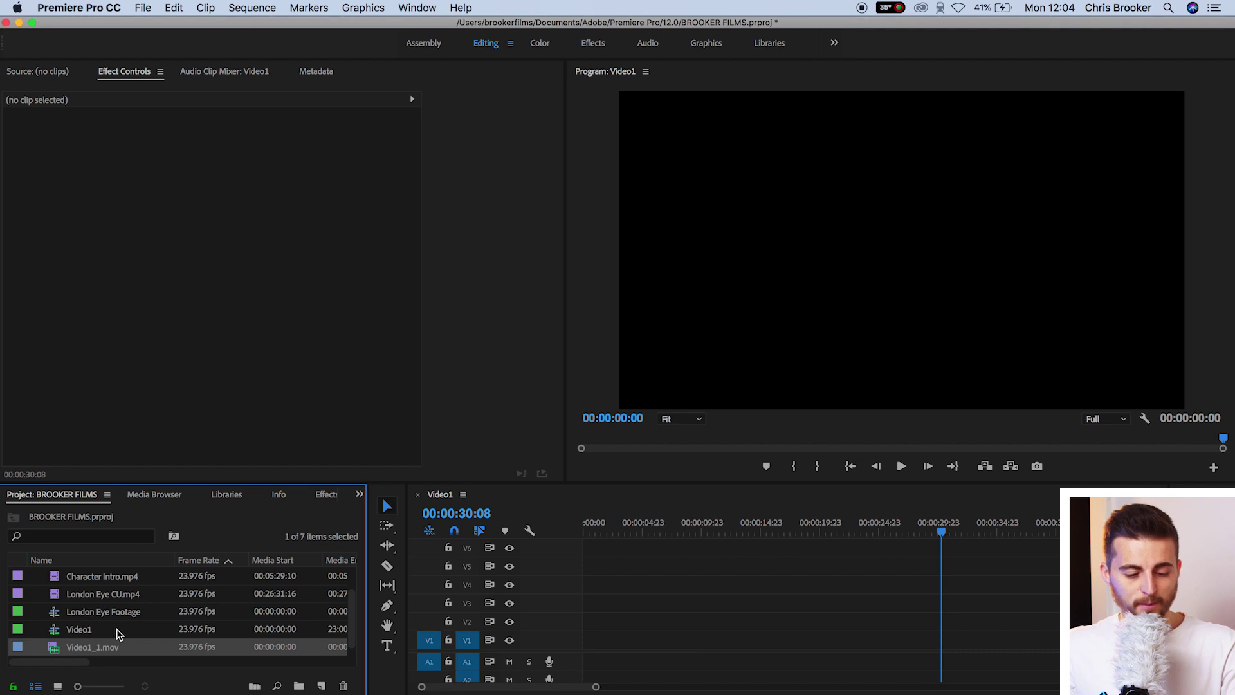
{"action": "left_click", "coordinate": [96, 600]}
{"action": "left_click", "coordinate": [95, 576]}
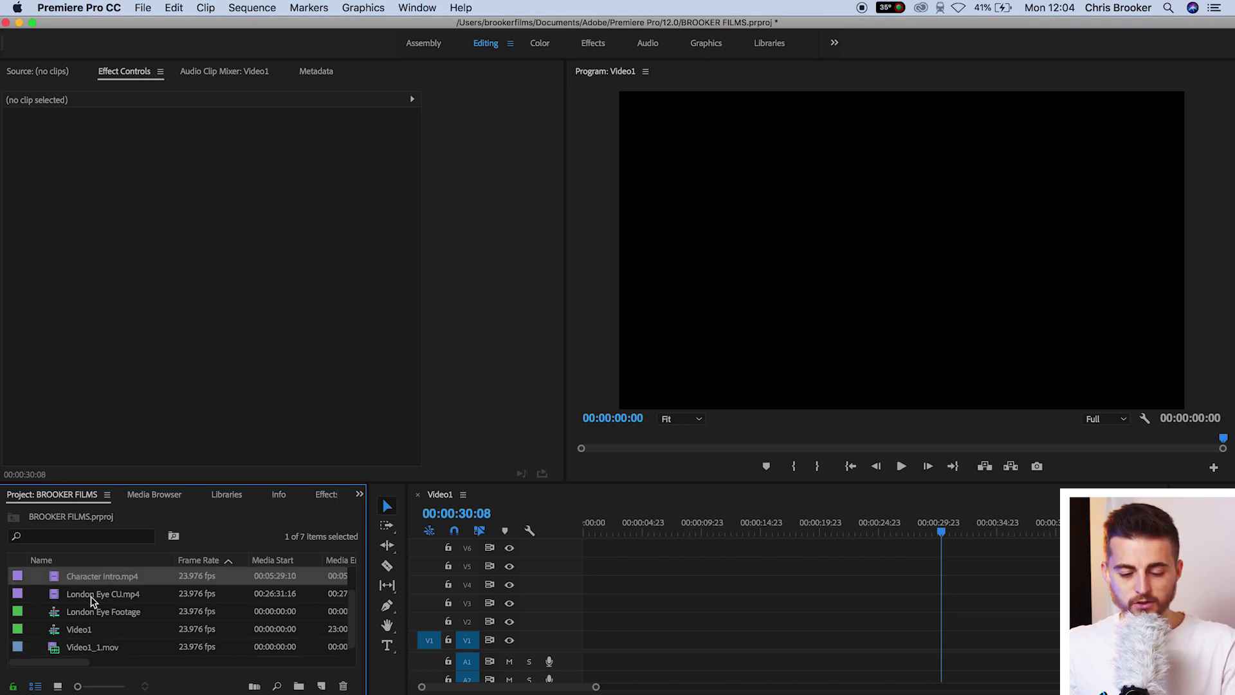
{"action": "left_click", "coordinate": [91, 597], "text": "shift"}
{"action": "left_click_drag", "start_coordinate": [122, 579], "coordinate": [593, 643]}
Fit the whole sequence in the timeline and play it back from the start
{"action": "key", "text": "backslash"}
{"action": "left_click", "coordinate": [630, 544]}
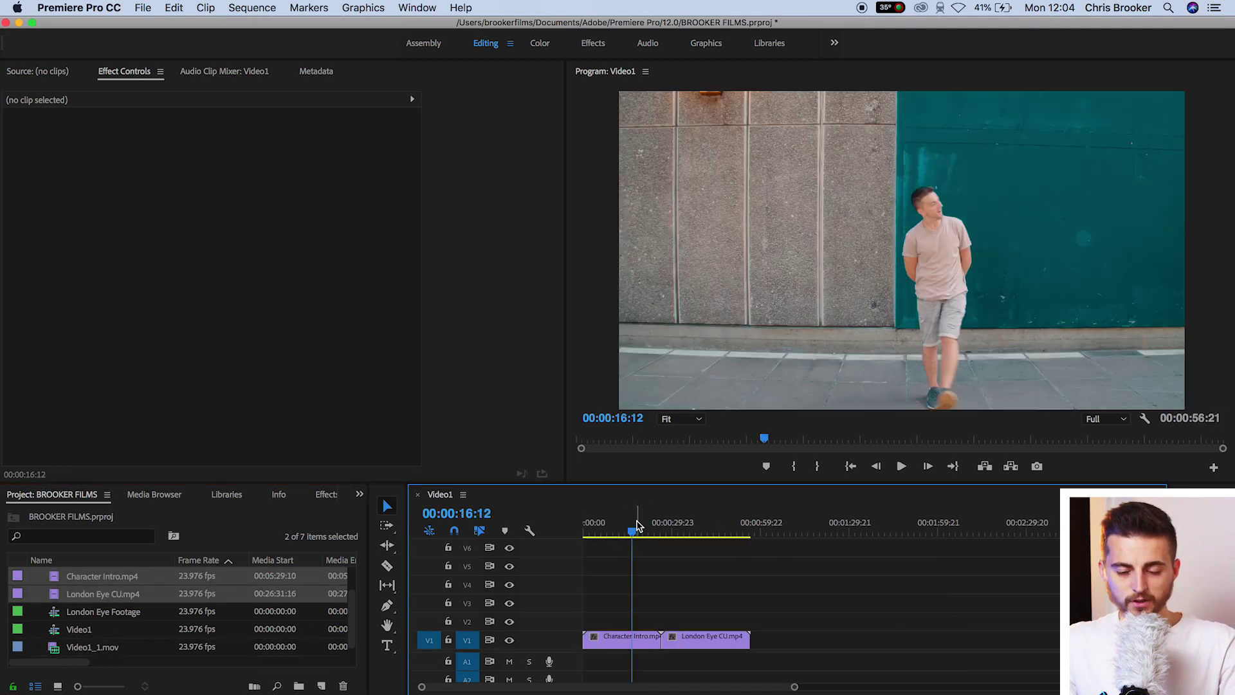
{"action": "left_click_drag", "start_coordinate": [636, 527], "coordinate": [723, 528]}
{"action": "key", "text": "space"}
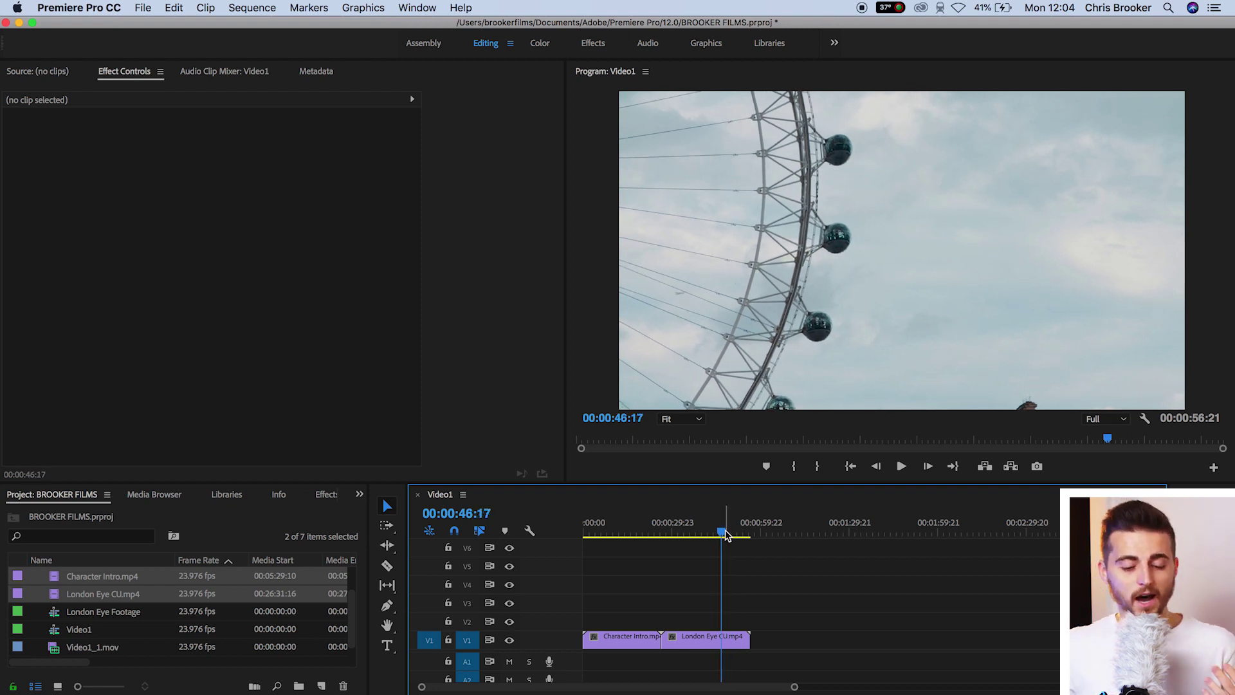
Find Black & White with the search 'blac', apply it to Character Intro, and preview
{"action": "left_click", "coordinate": [328, 495]}
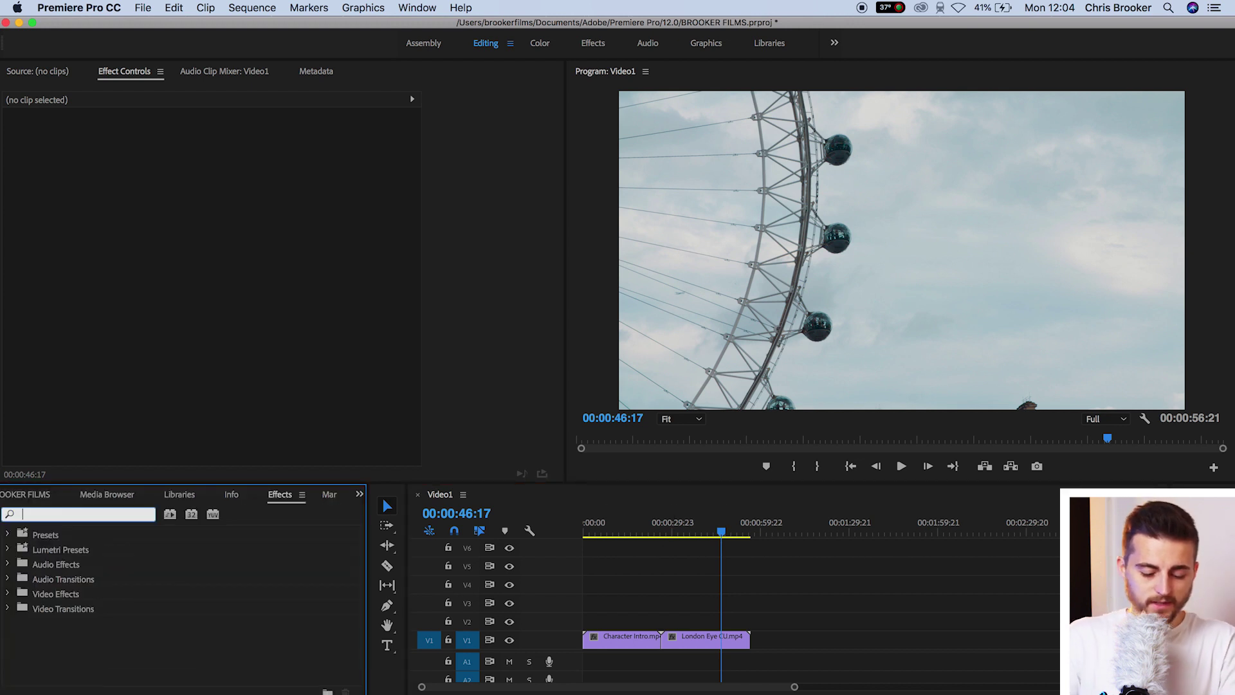
{"action": "type", "text": "black"}
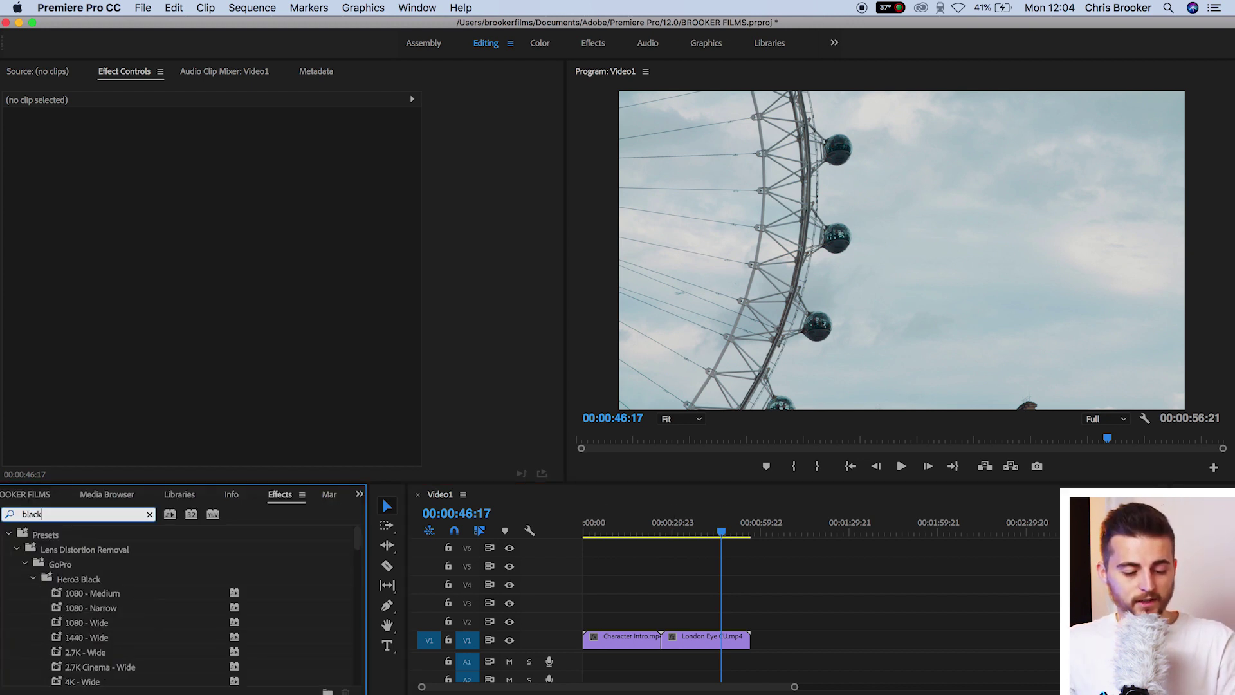
{"action": "scroll", "coordinate": [143, 609], "scroll_direction": "down", "scroll_amount": 10}
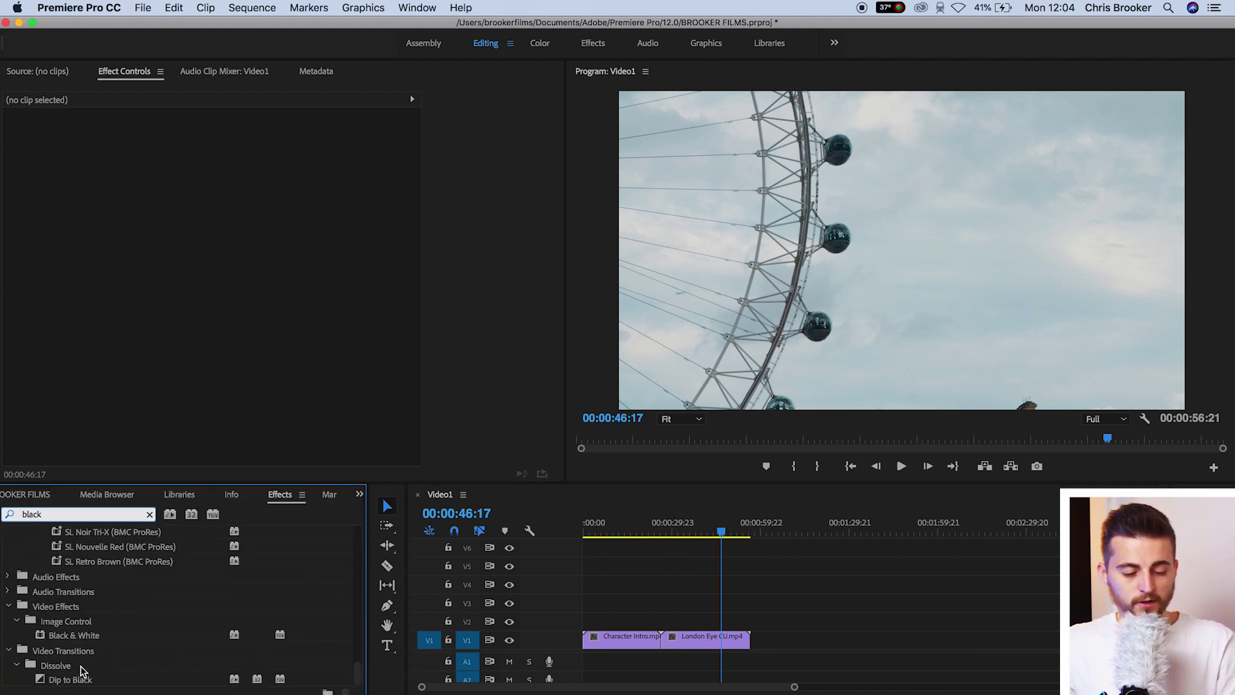
{"action": "left_click", "coordinate": [88, 635]}
{"action": "left_click_drag", "start_coordinate": [547, 648], "coordinate": [624, 640]}
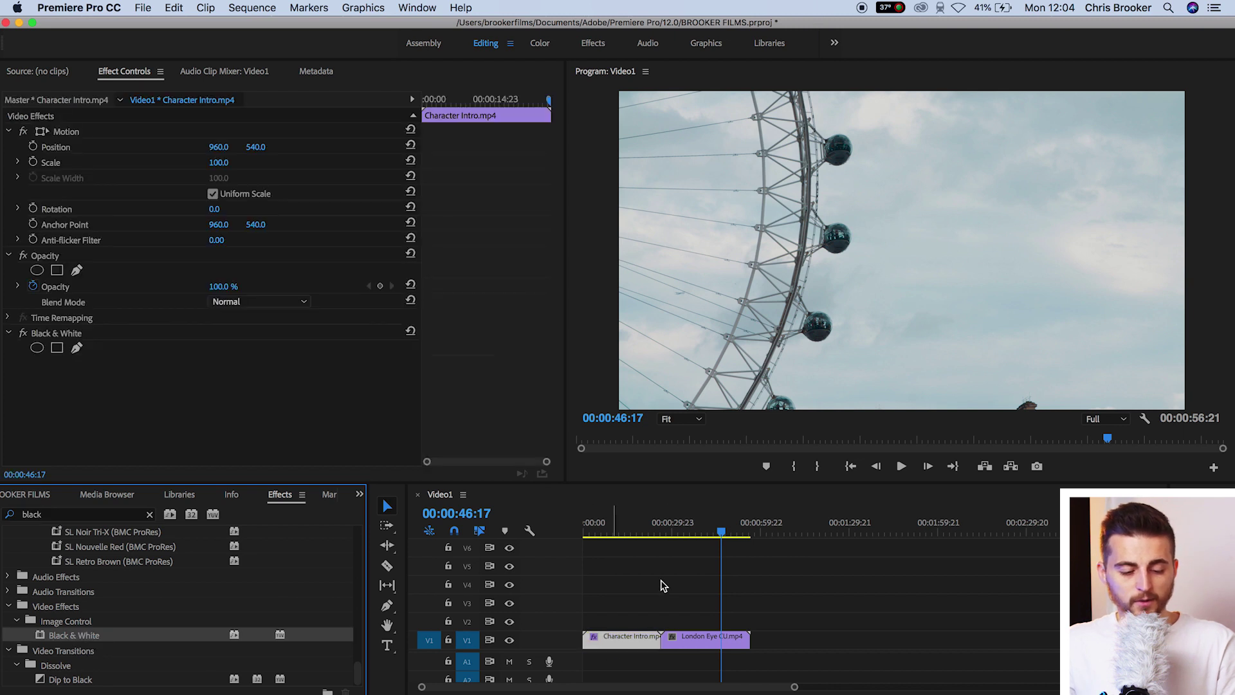
{"action": "left_click", "coordinate": [651, 540]}
{"action": "left_click", "coordinate": [623, 524]}
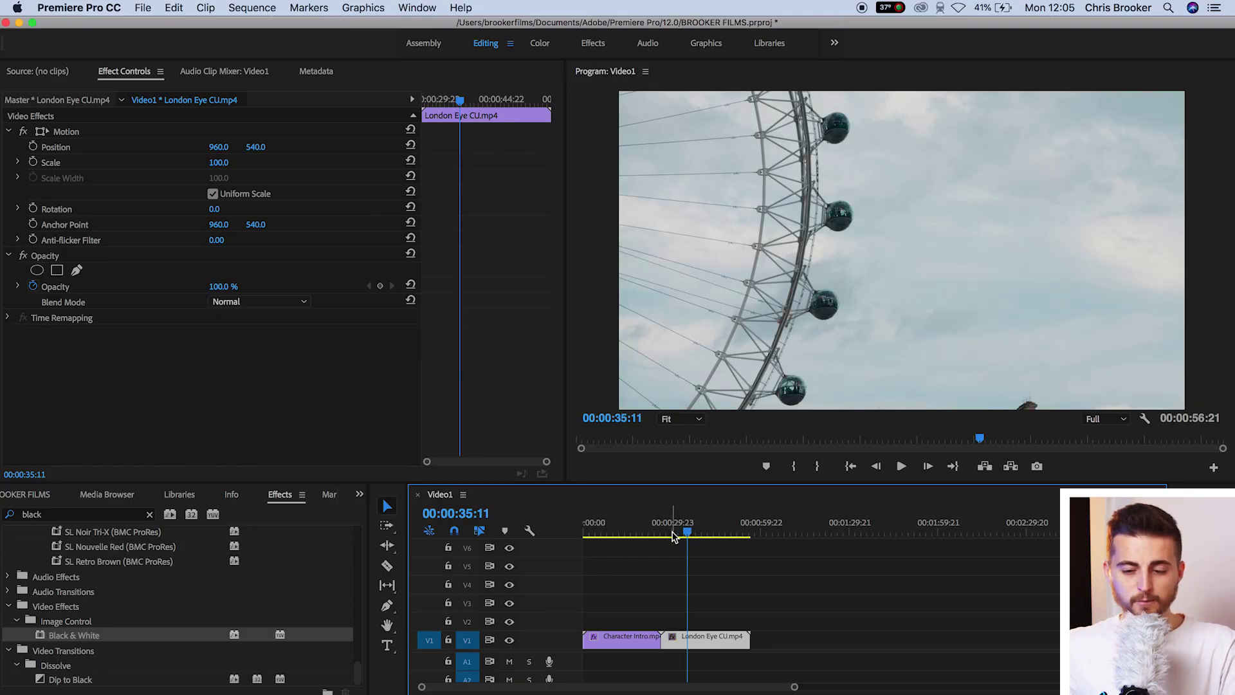
Add a 1920×1080 Adjustment Layer item to the project list via New Item
{"action": "left_click_drag", "start_coordinate": [673, 536], "coordinate": [638, 534]}
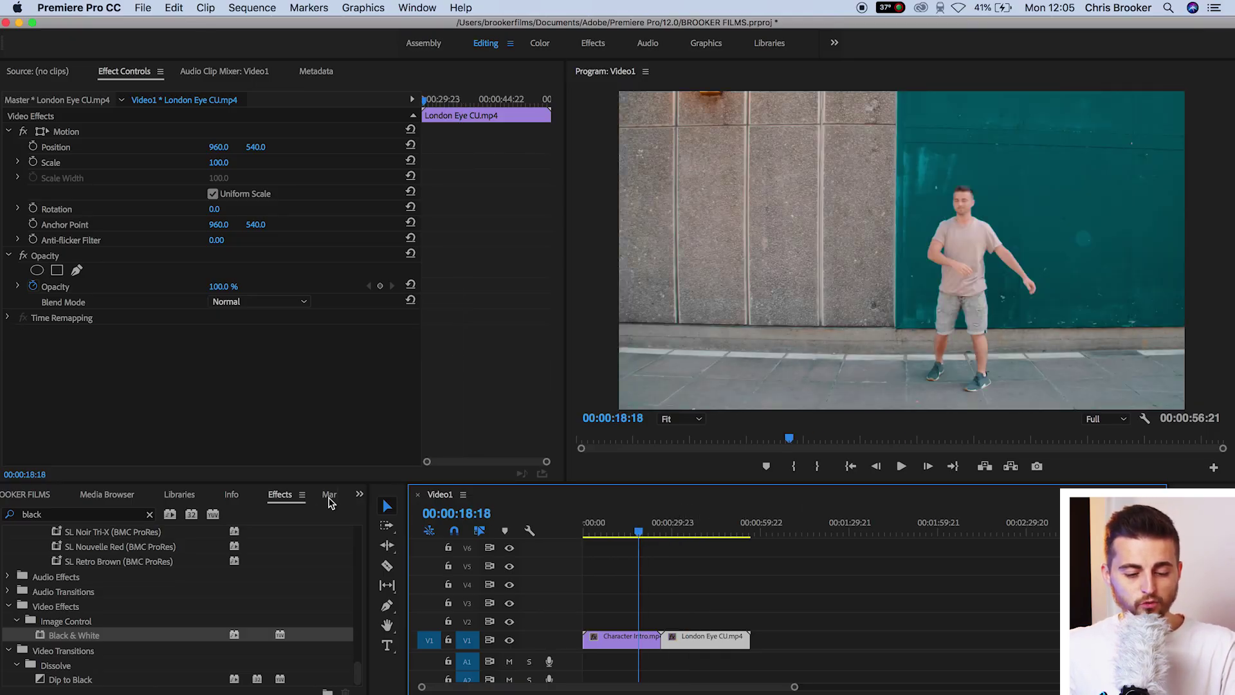
{"action": "left_click", "coordinate": [360, 495]}
{"action": "left_click", "coordinate": [367, 511]}
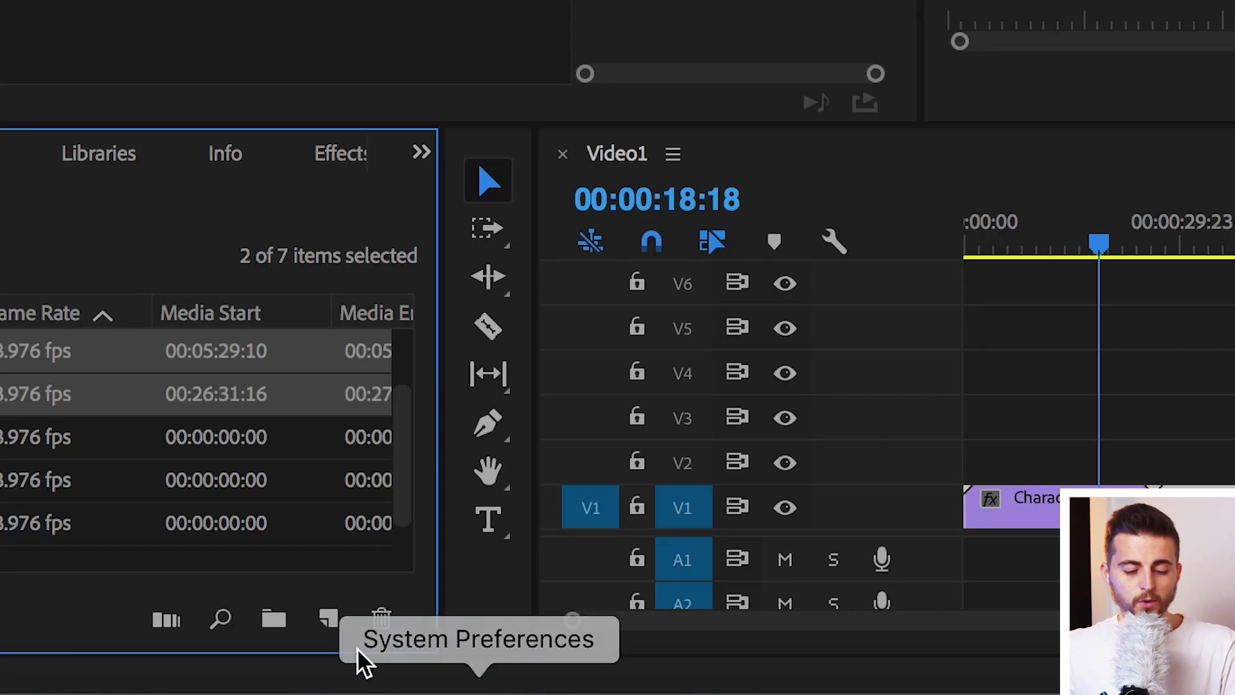
{"action": "left_click", "coordinate": [323, 685]}
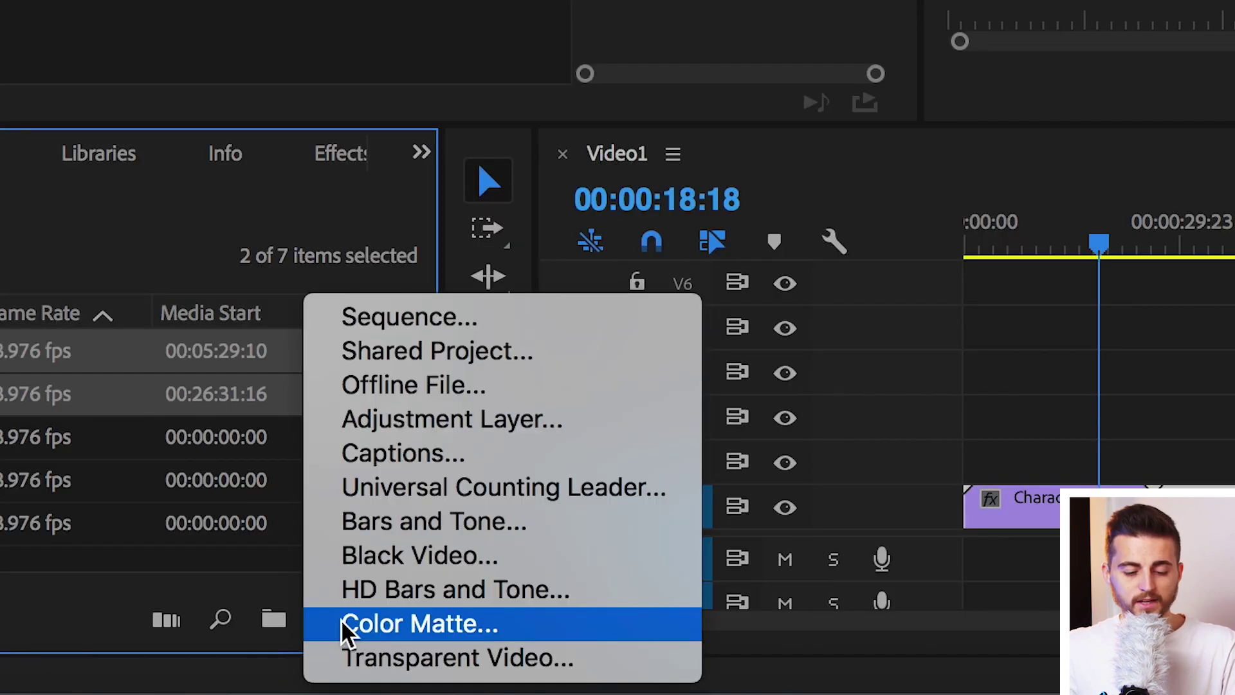
{"action": "left_click", "coordinate": [415, 420]}
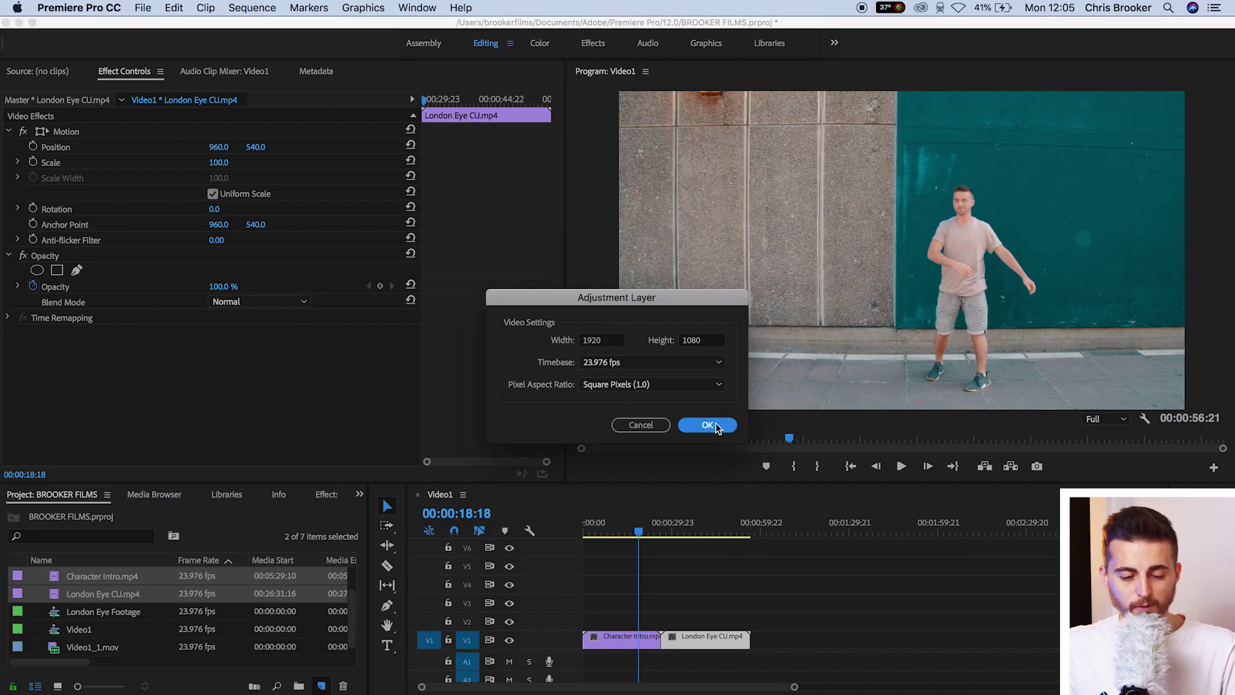
{"action": "left_click", "coordinate": [717, 426]}
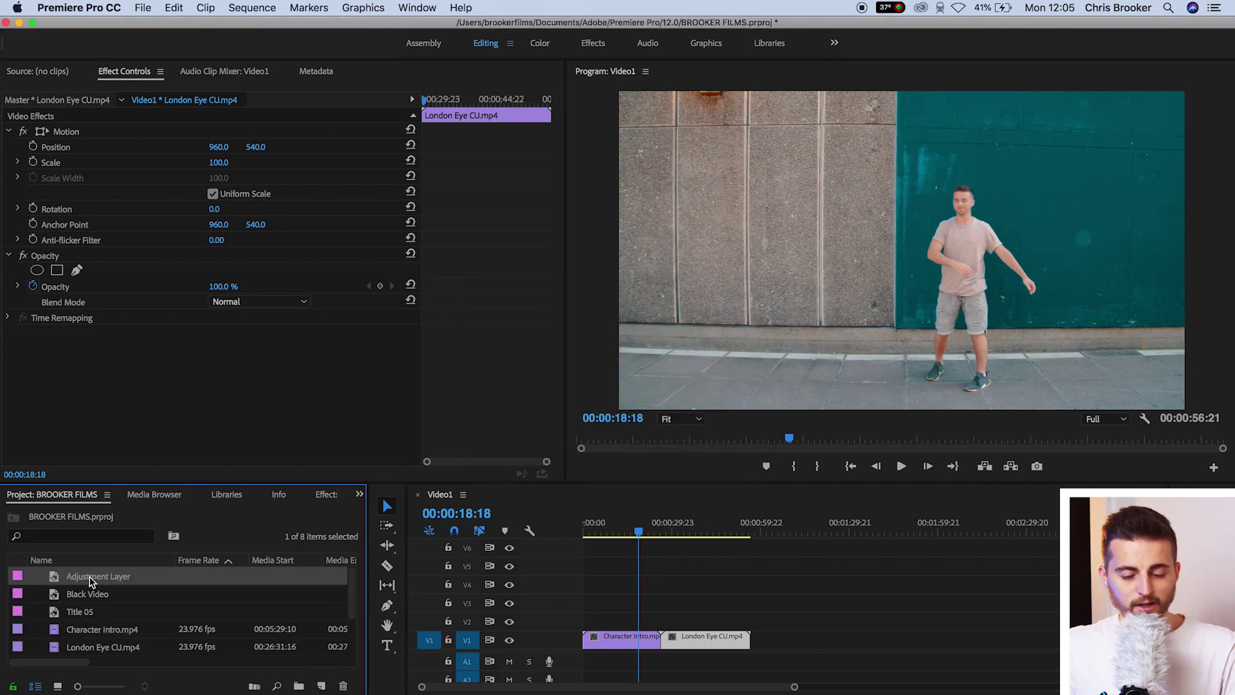
Place the Adjustment Layer on V4 at the sequence start, above both clips
{"action": "left_click_drag", "start_coordinate": [403, 574], "coordinate": [868, 584]}
{"action": "left_click", "coordinate": [587, 525]}
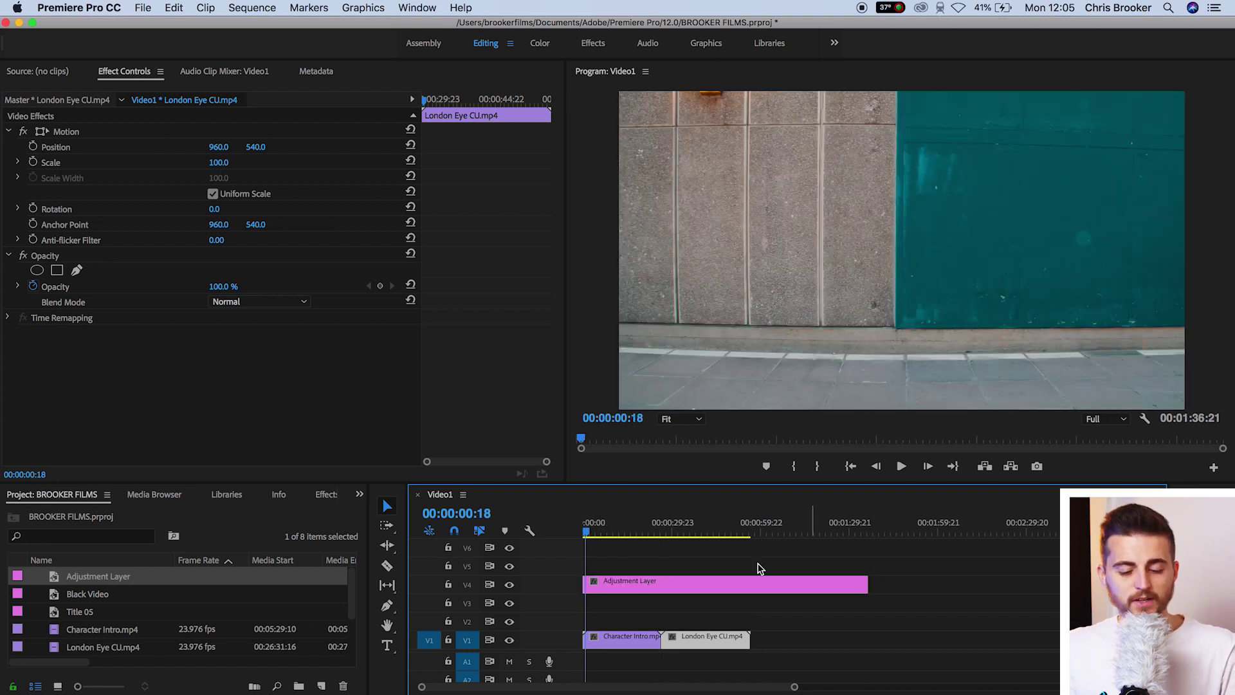
{"action": "left_click_drag", "start_coordinate": [606, 533], "coordinate": [668, 536]}
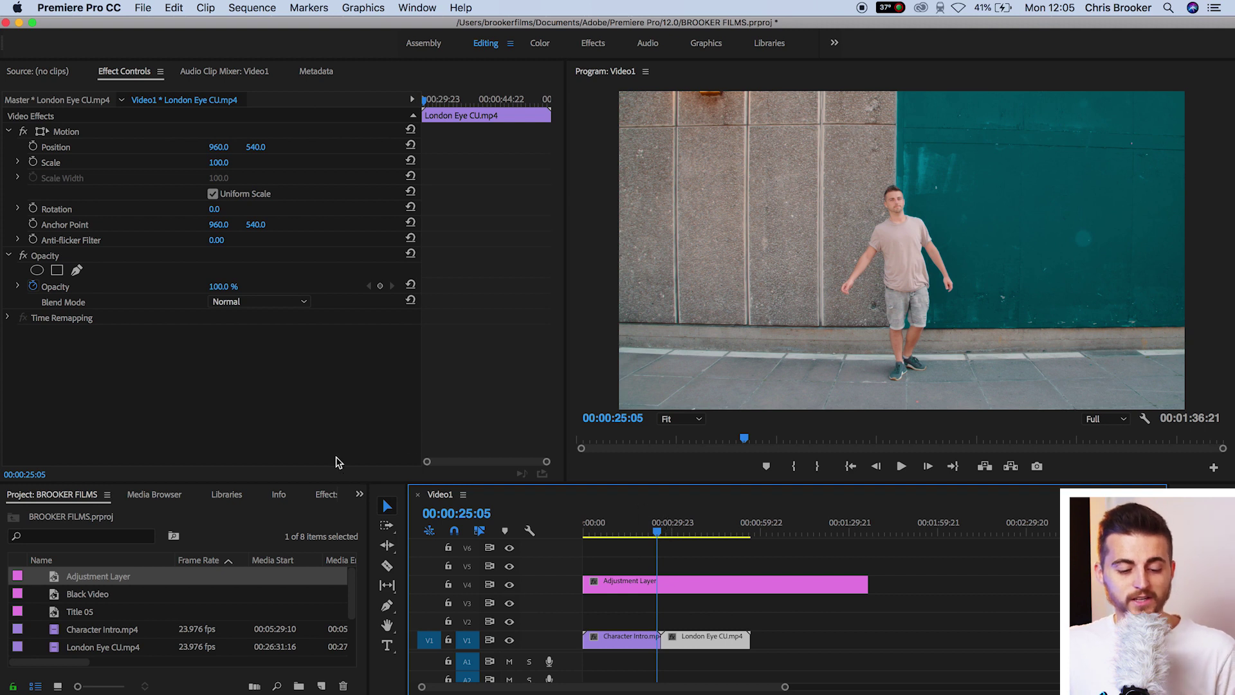
Apply the Black & White effect to the Adjustment Layer and preview the result
{"action": "left_click", "coordinate": [326, 494]}
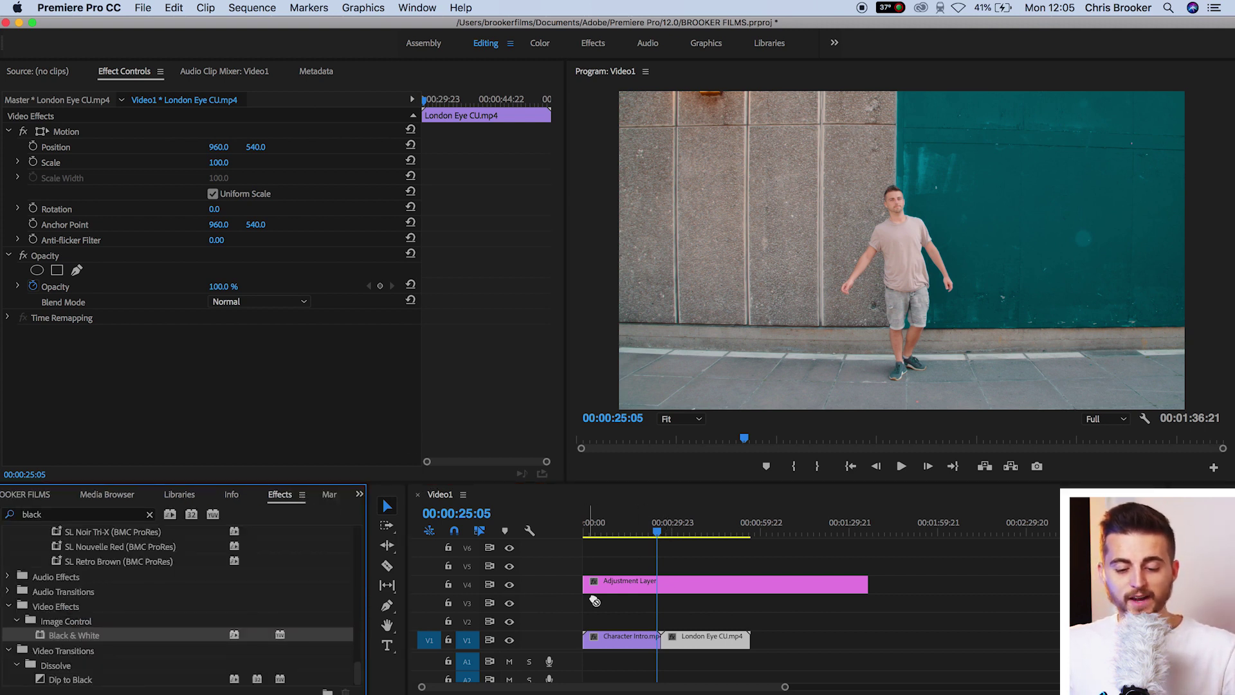
{"action": "left_click_drag", "start_coordinate": [595, 601], "coordinate": [618, 585]}
{"action": "left_click_drag", "start_coordinate": [650, 531], "coordinate": [706, 539]}
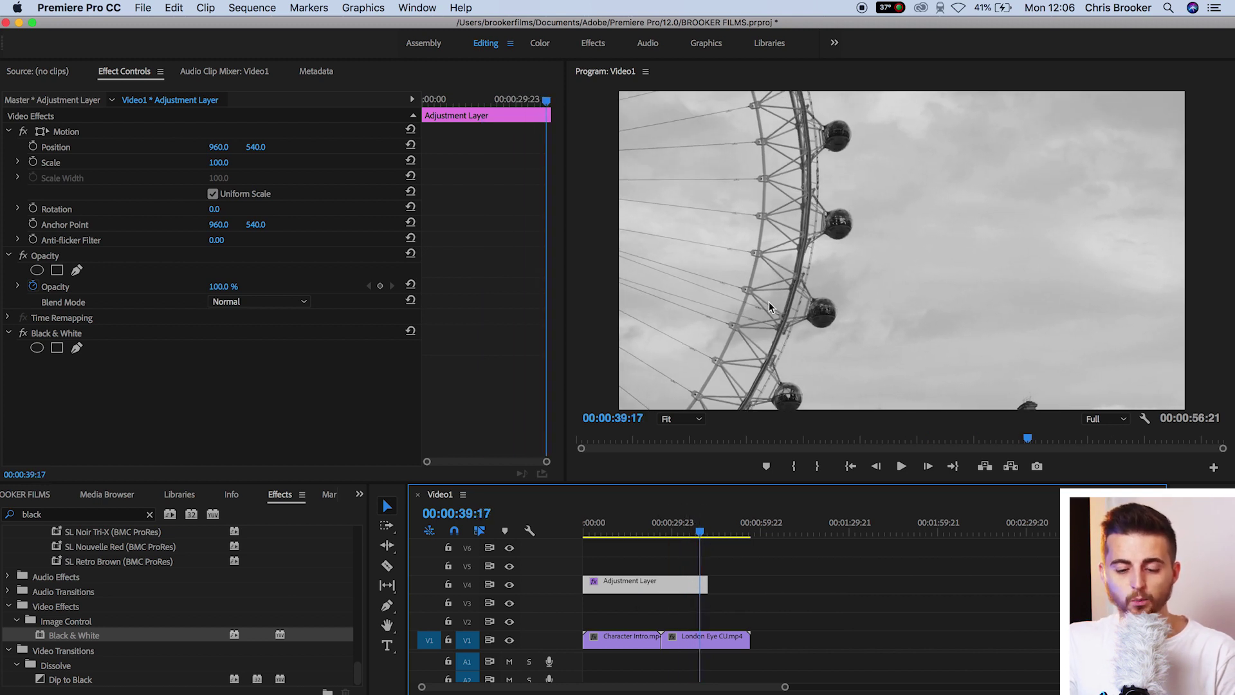
Drag the Adjustment Layer's out point to the end of London Eye CU
{"action": "left_click_drag", "start_coordinate": [699, 536], "coordinate": [731, 531]}
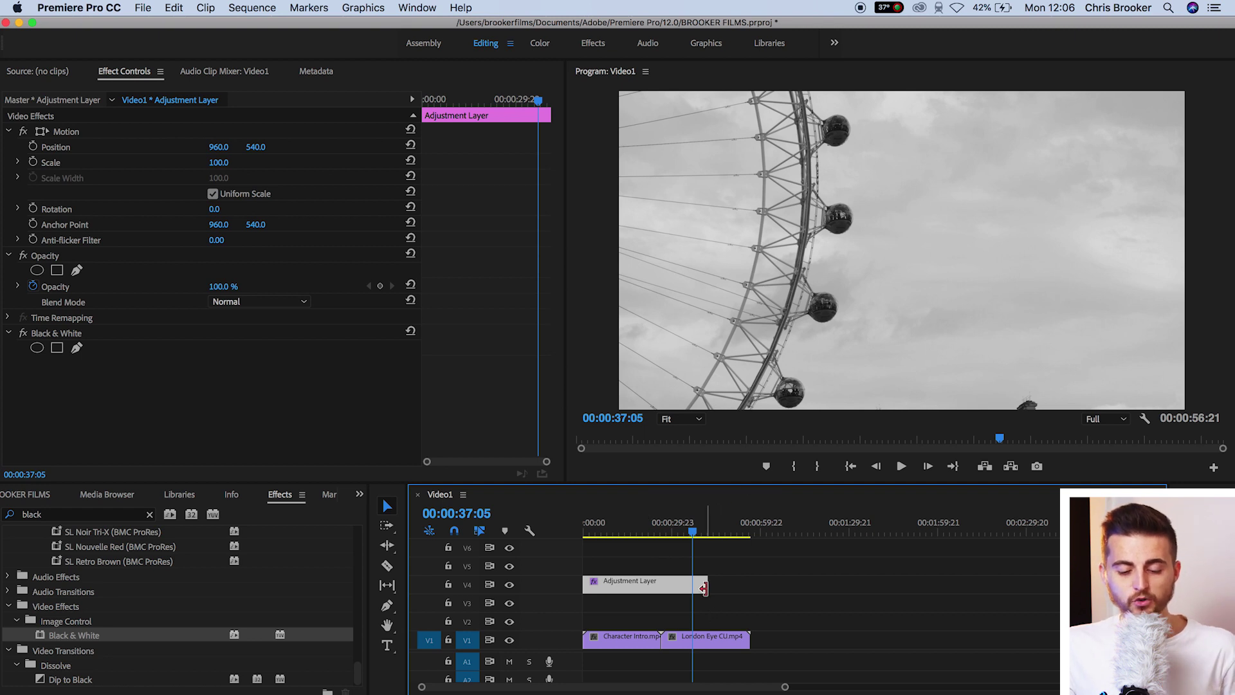
{"action": "left_click_drag", "start_coordinate": [704, 588], "coordinate": [750, 585]}
{"action": "mouse_move", "coordinate": [704, 531]}
{"action": "left_mouse_down"}
{"action": "mouse_move", "coordinate": [657, 531]}
{"action": "mouse_move", "coordinate": [755, 532]}
{"action": "mouse_move", "coordinate": [719, 532]}
{"action": "left_mouse_up"}
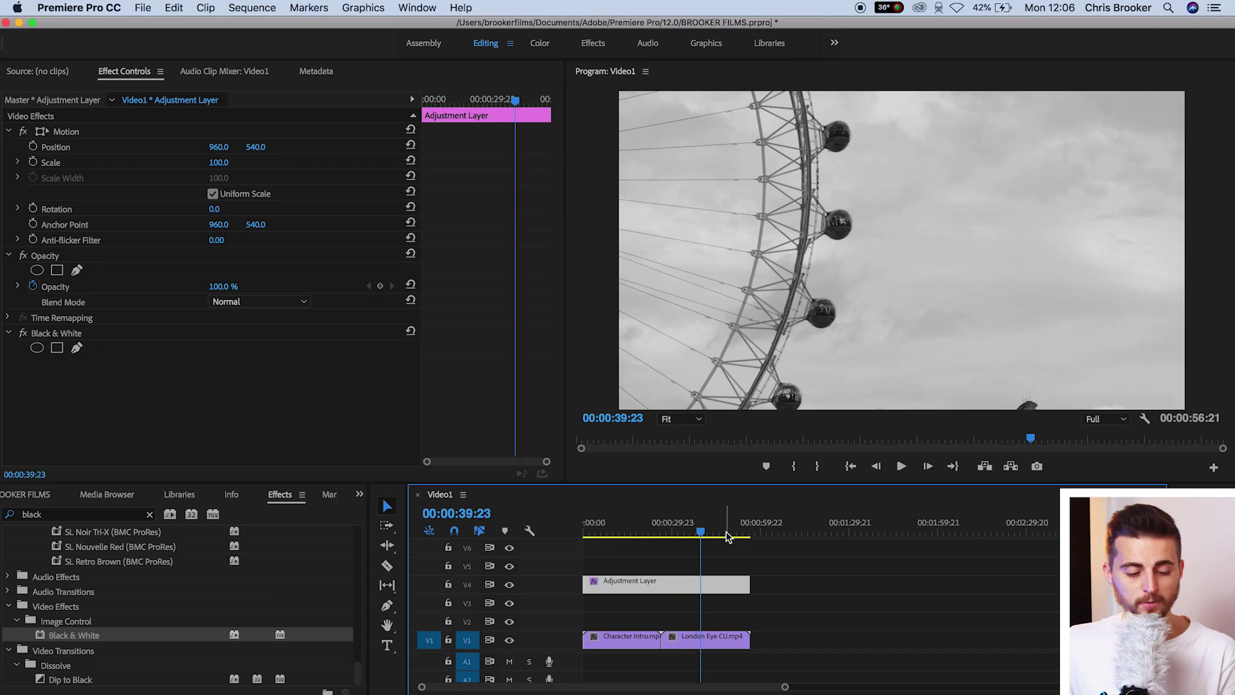
{"action": "left_click", "coordinate": [84, 635]}
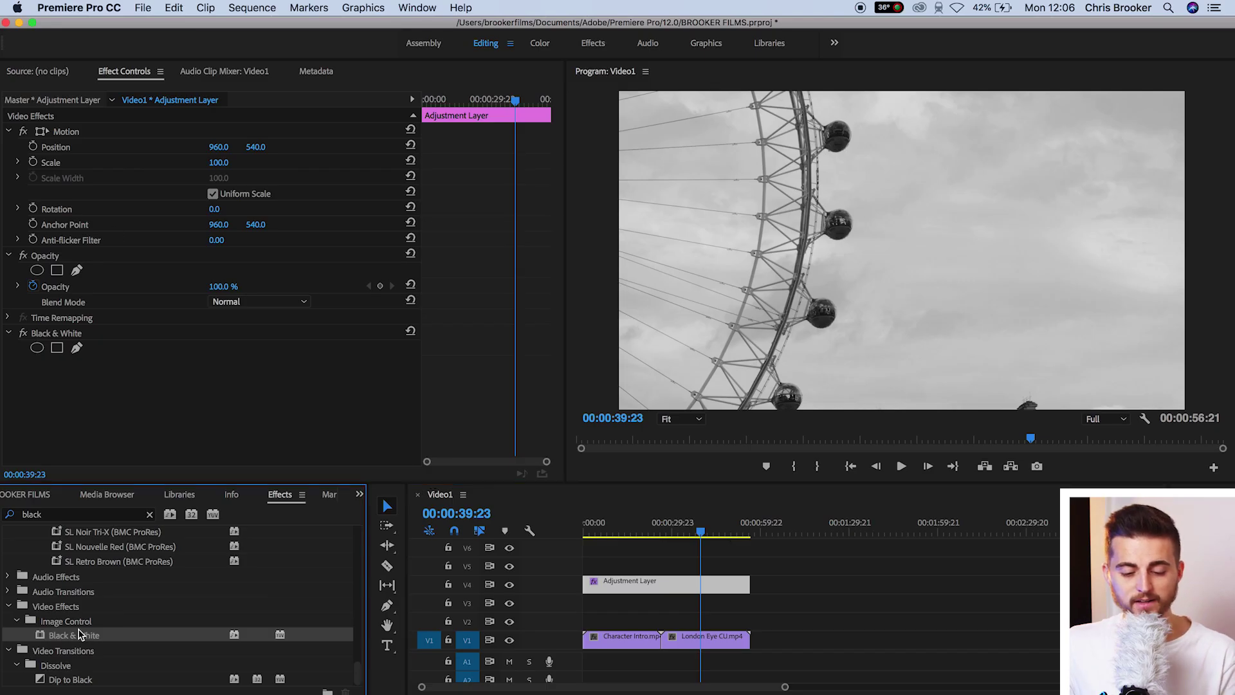
{"action": "left_click", "coordinate": [508, 585]}
{"action": "left_click", "coordinate": [287, 640]}
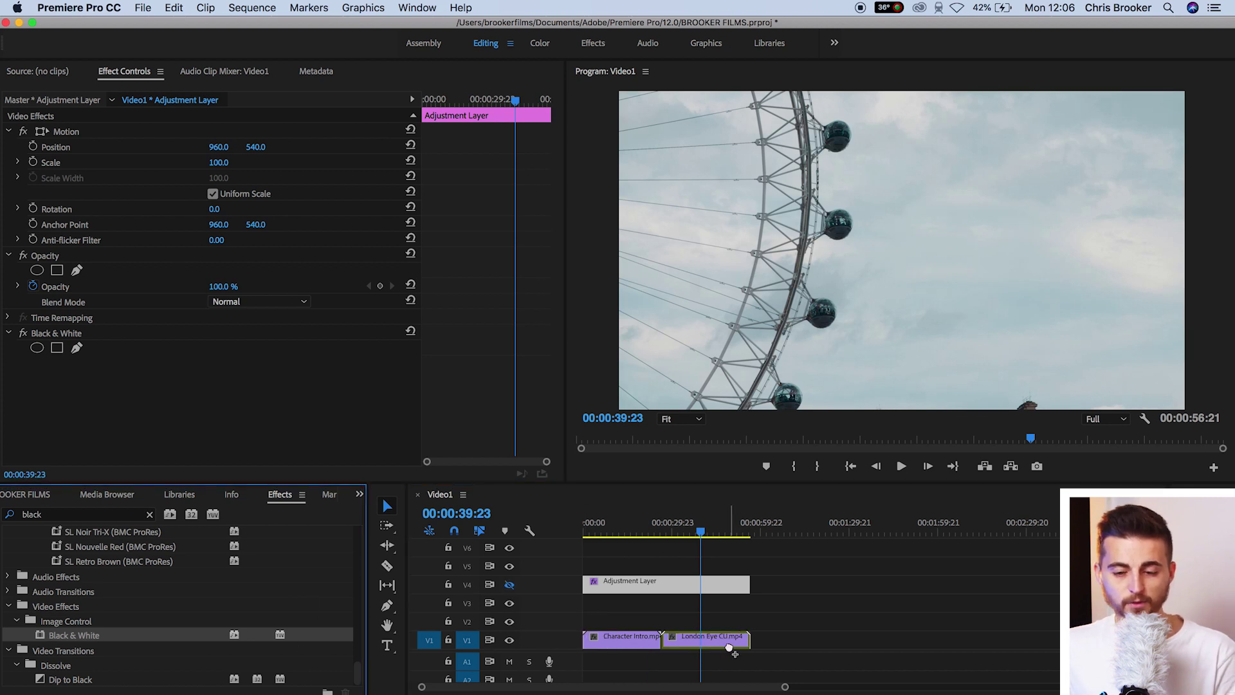
{"action": "left_click_drag", "start_coordinate": [729, 648], "coordinate": [716, 639]}
{"action": "left_click_drag", "start_coordinate": [729, 533], "coordinate": [726, 533]}
{"action": "left_click", "coordinate": [67, 335]}
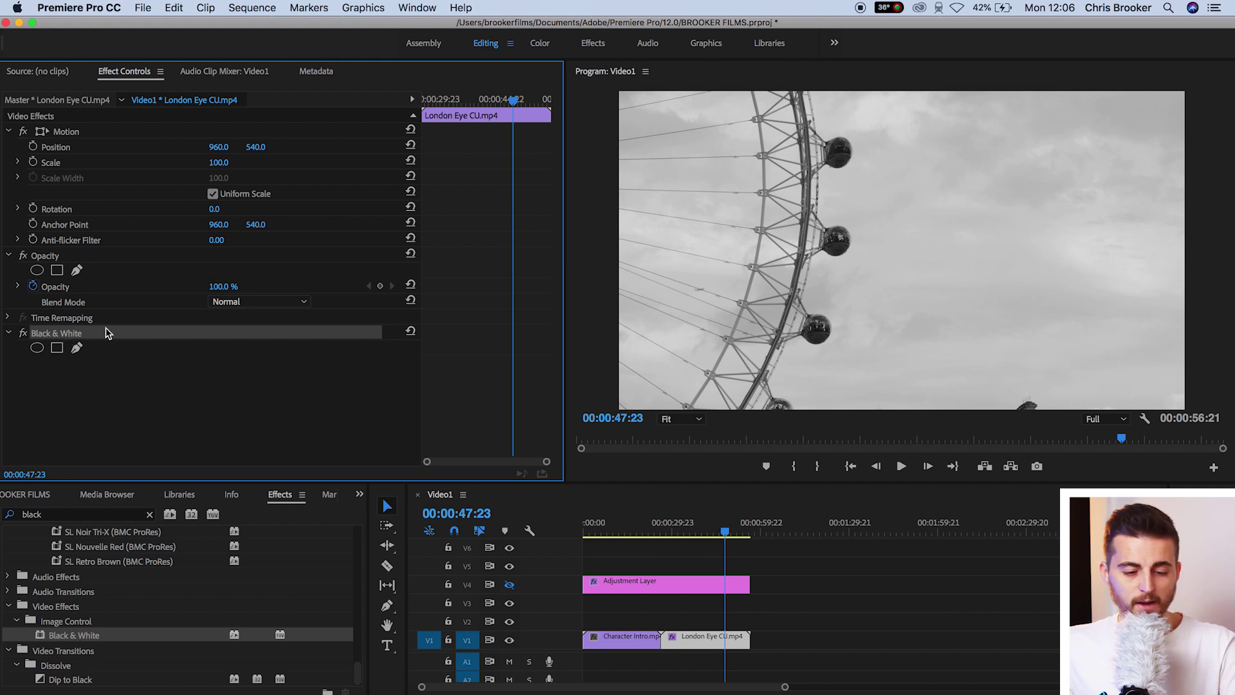
{"action": "key", "text": "Delete"}
{"action": "left_click", "coordinate": [509, 585]}
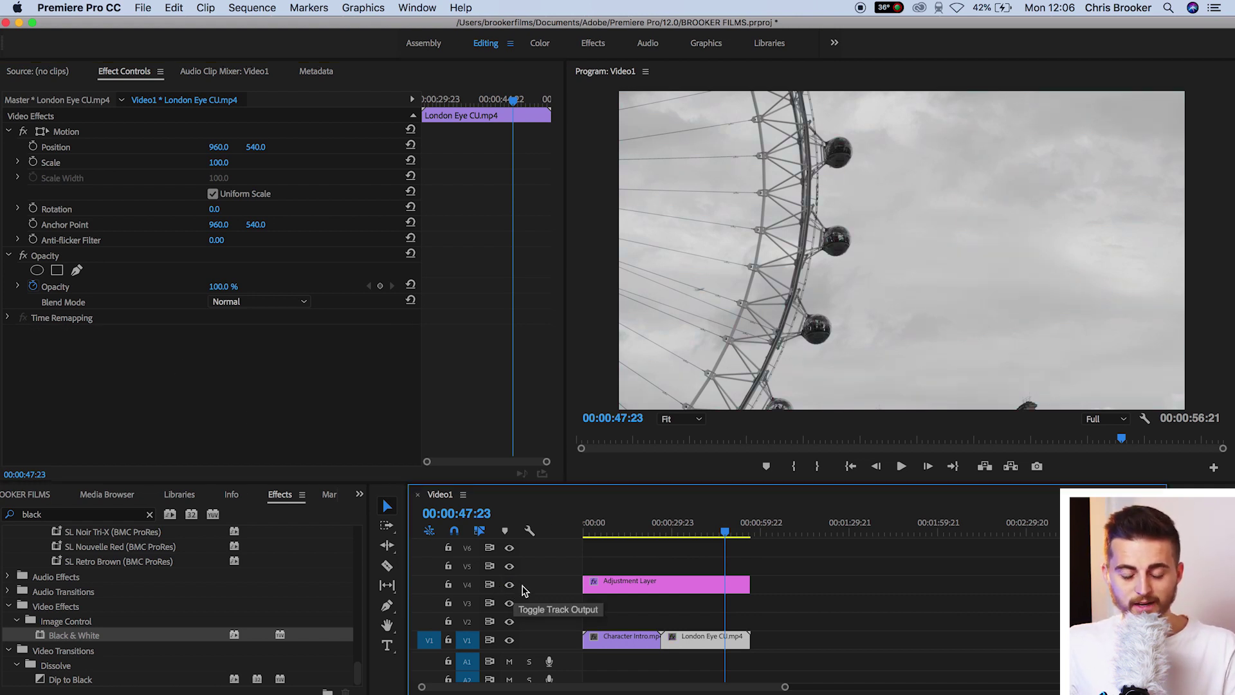
{"action": "left_click", "coordinate": [599, 584]}
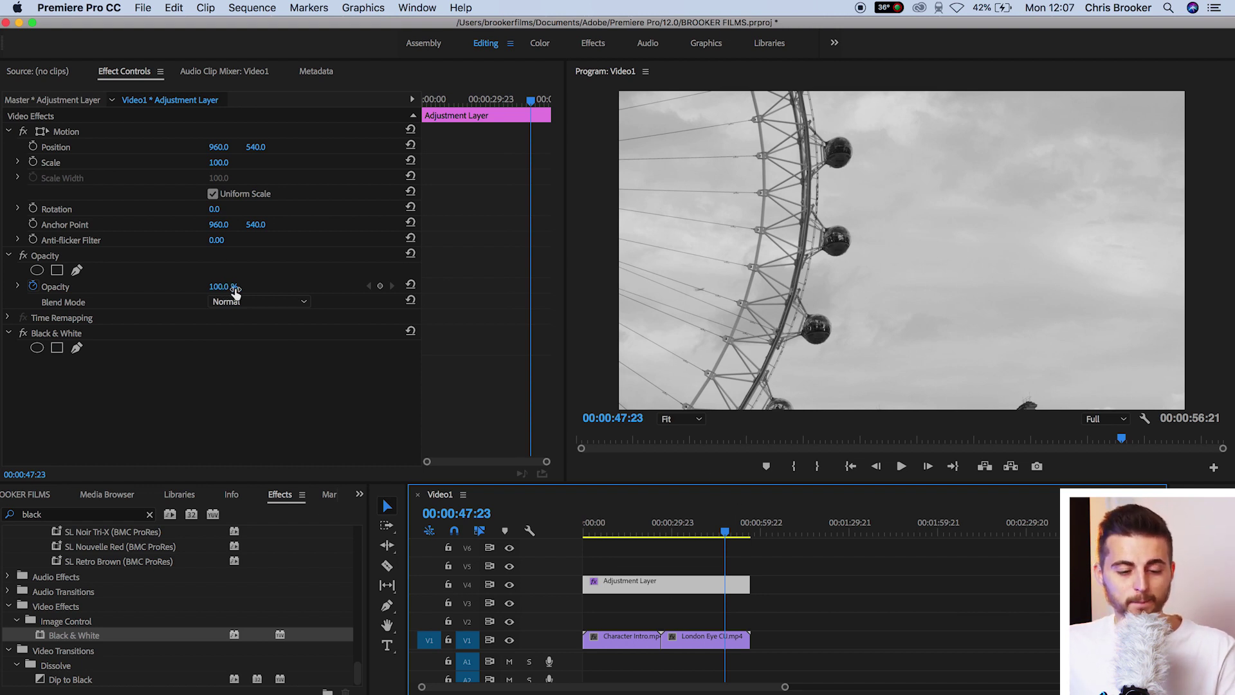
Lower the Adjustment Layer's Opacity from 100% to weaken the Black & White effect
{"action": "left_click_drag", "start_coordinate": [235, 289], "coordinate": [221, 290]}
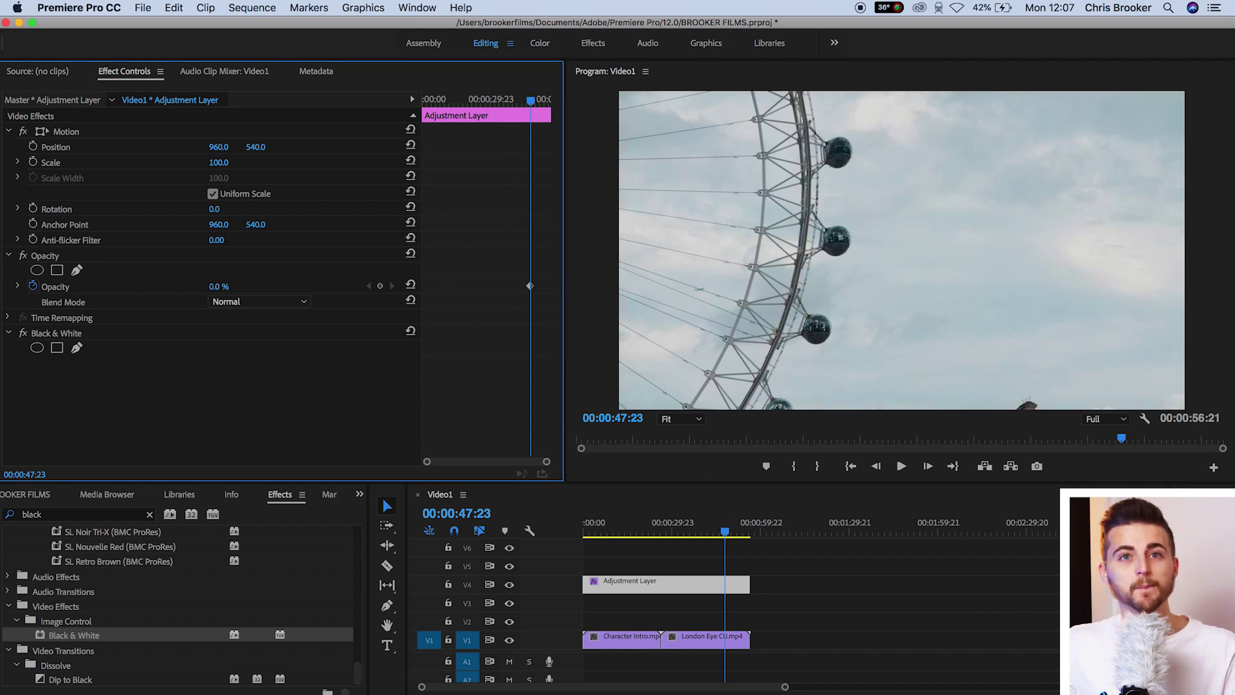